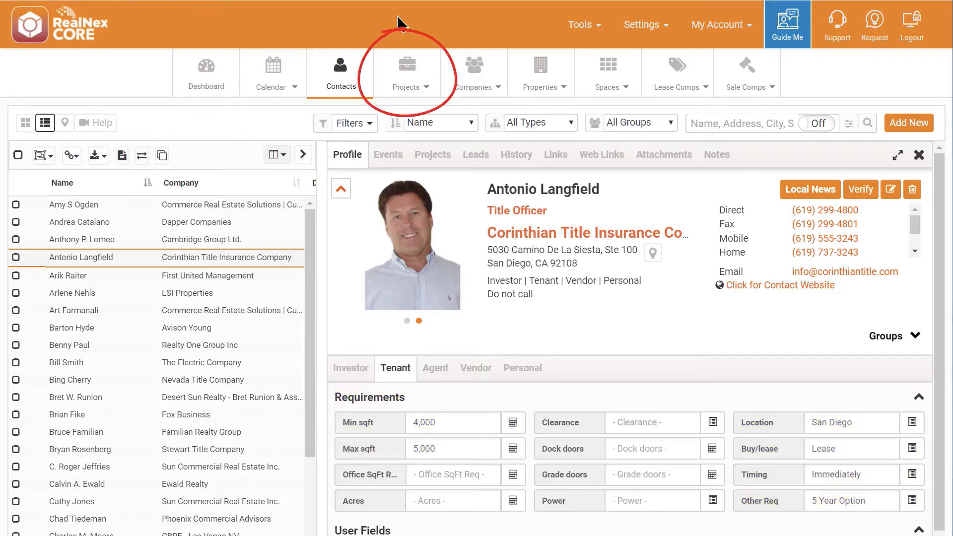
Step: Open the Projects list in a new tab and show only For Lease projects, sorted by type
right_click(400, 80)
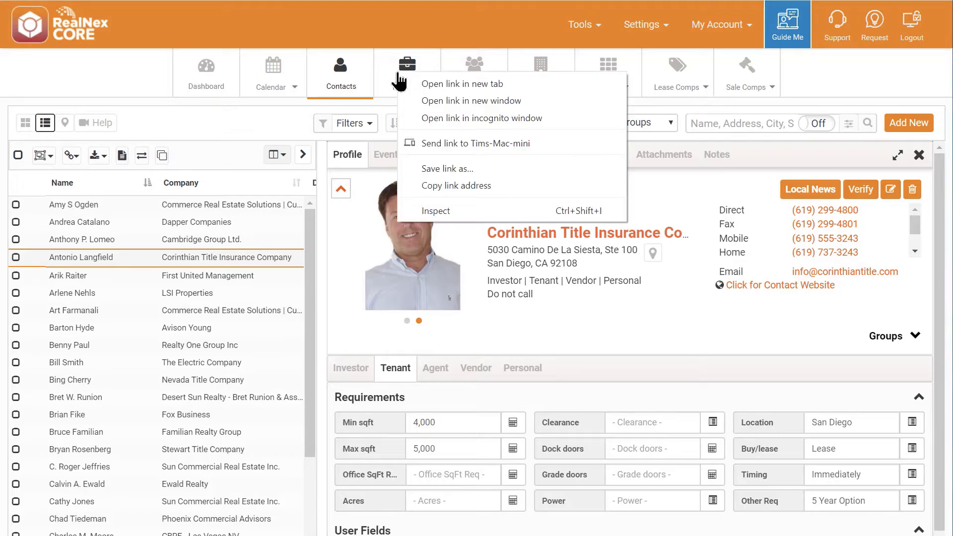
left_click(441, 85)
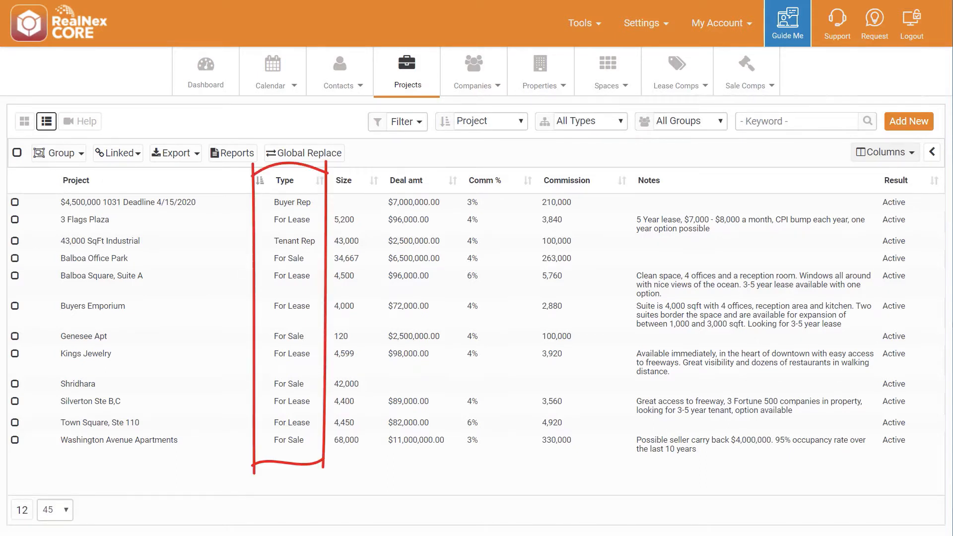
left_click(286, 182)
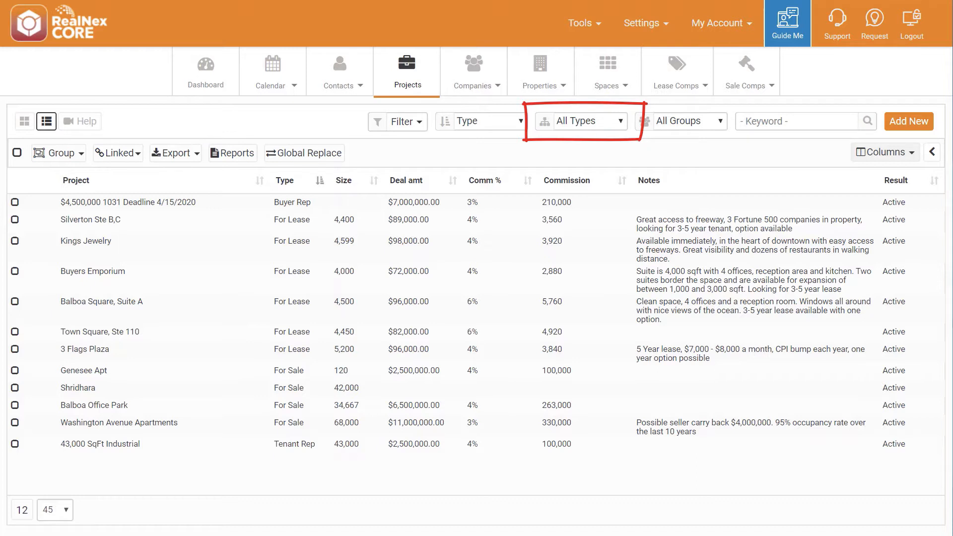
left_click(620, 121)
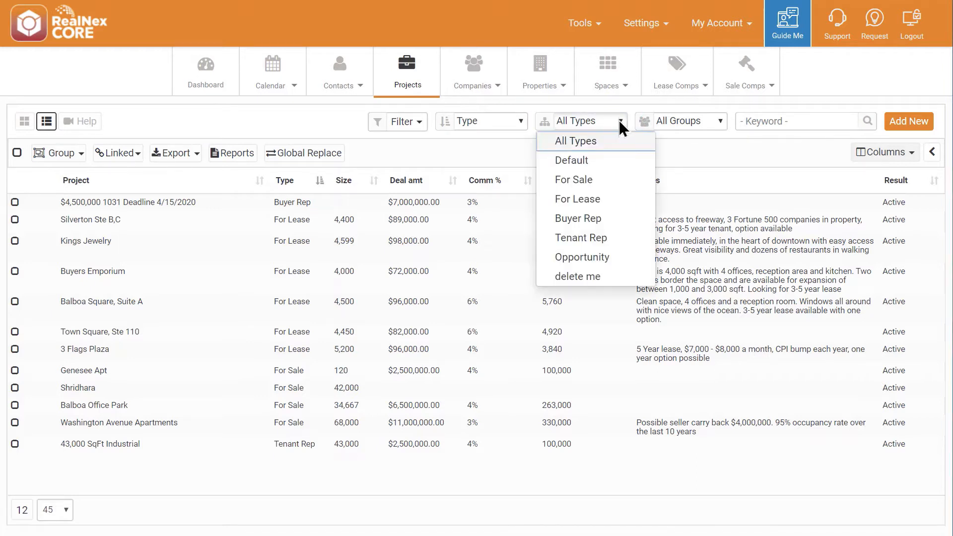
left_click(579, 198)
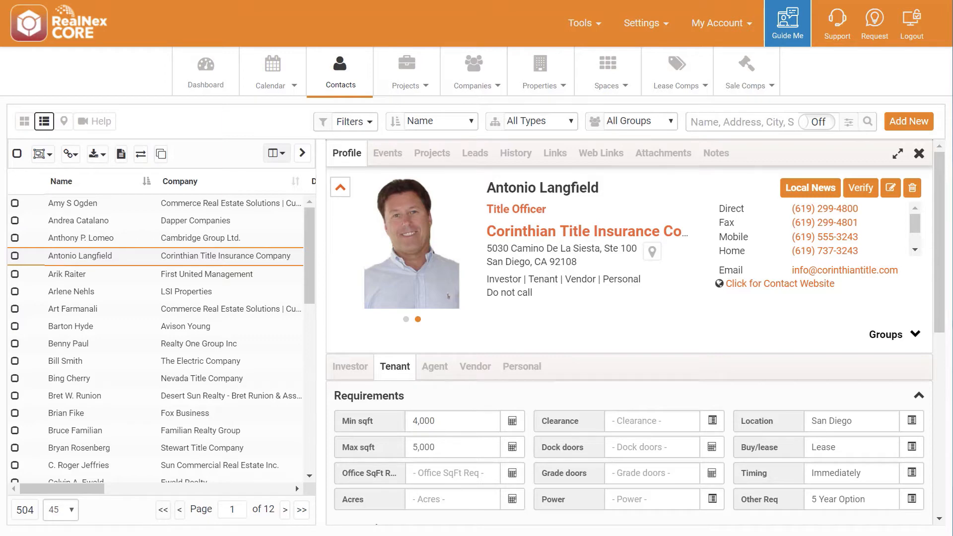
Step: Start a lead for the Corinthian Title Insurance Company contact on the projects Balboa Square, Suite A, 3 Flags Plaza and Town Square, Ste 110
right_click(72, 255)
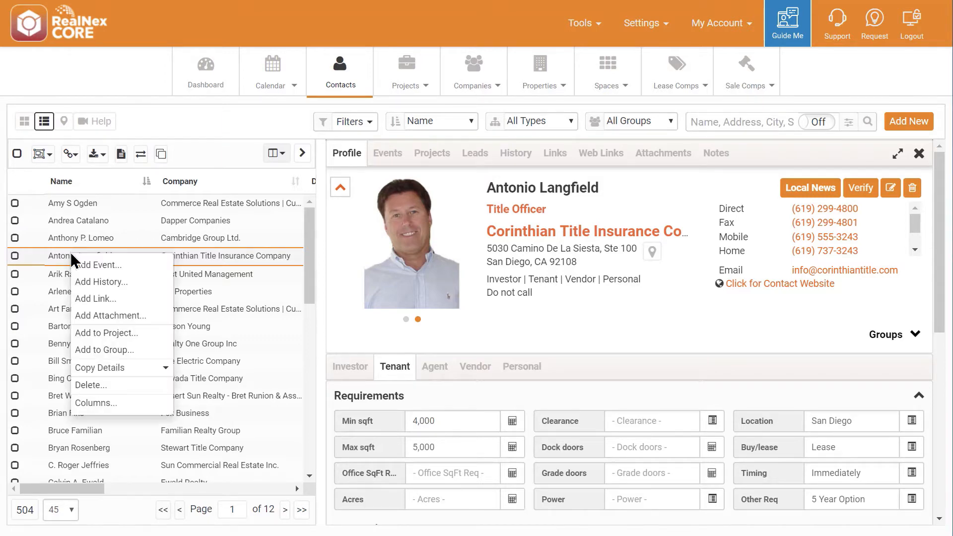
left_click(102, 334)
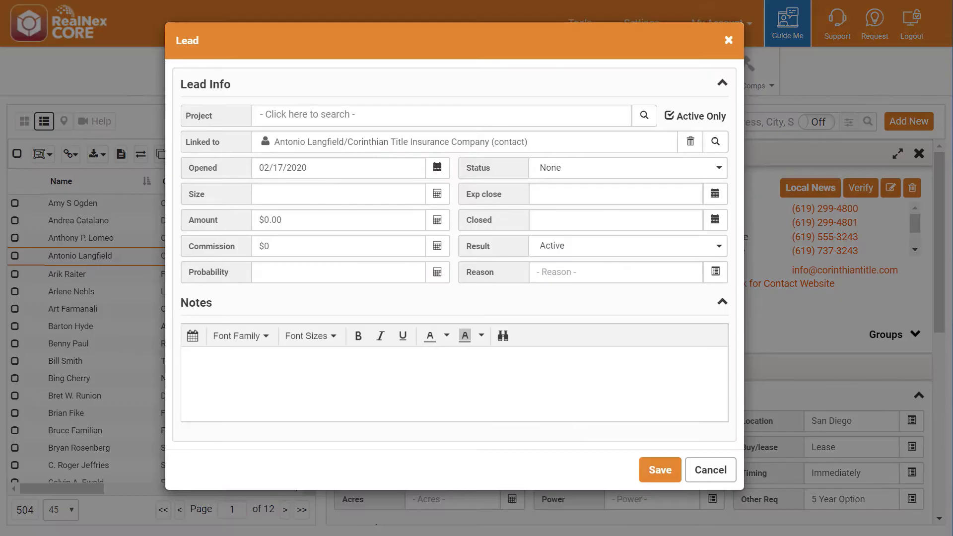
type("balb")
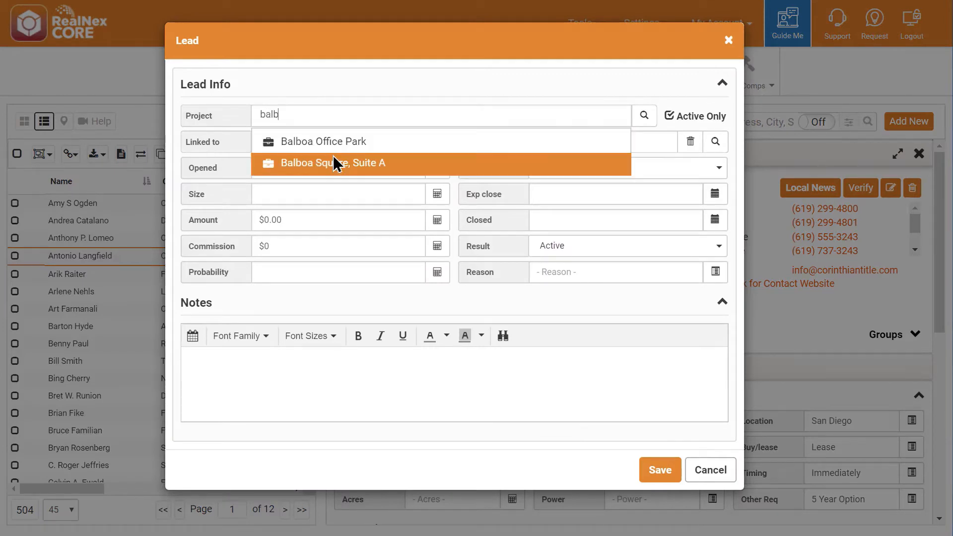
left_click(333, 158)
type("3 fla")
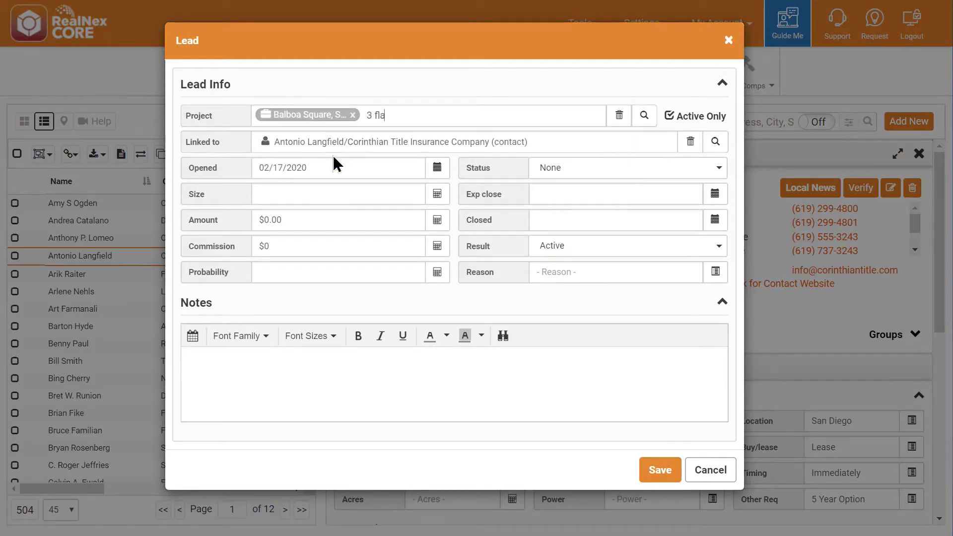
left_click(343, 143)
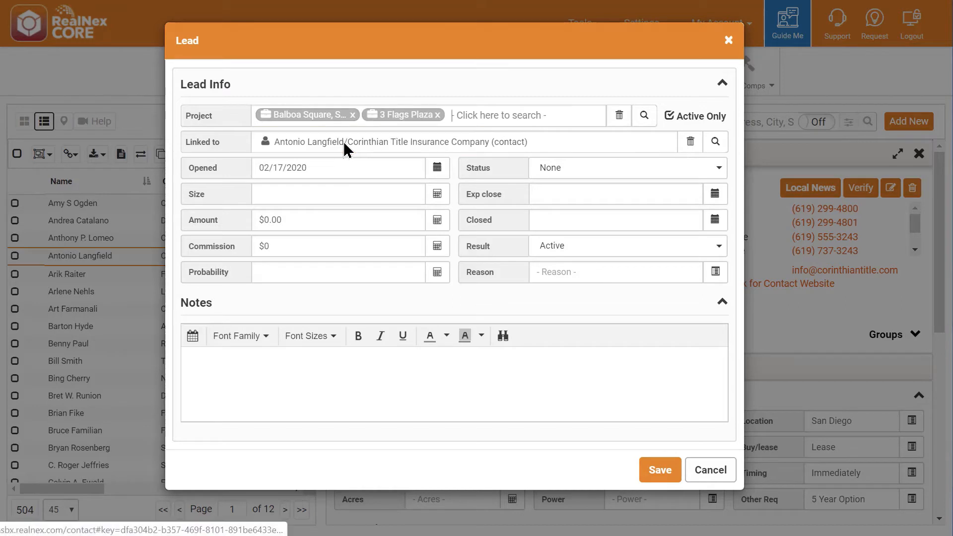
type("town")
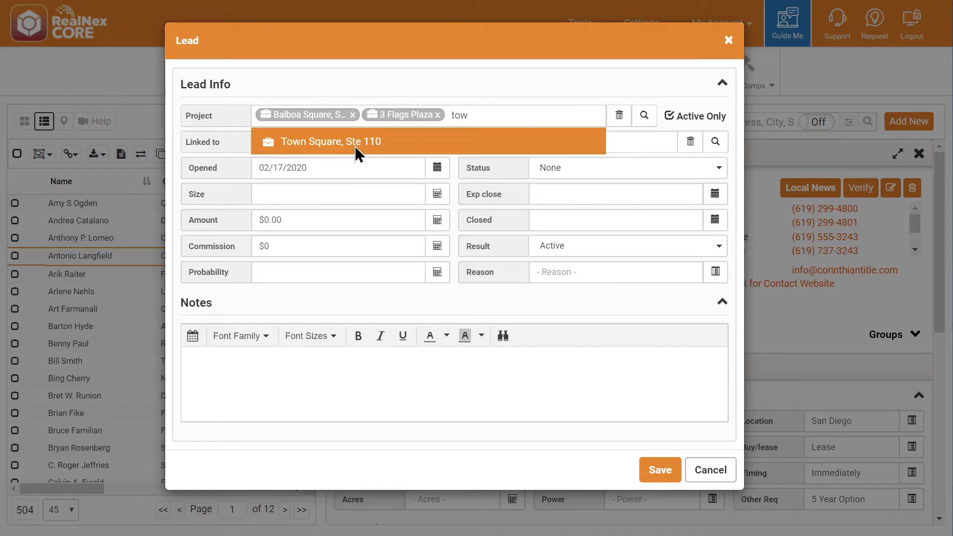
left_click(355, 144)
Step: Set the lead's size to 4,500, commission to $96,000, probability to 50 and expected close to 3/1/2020, add the requirements note and save
left_click(309, 213)
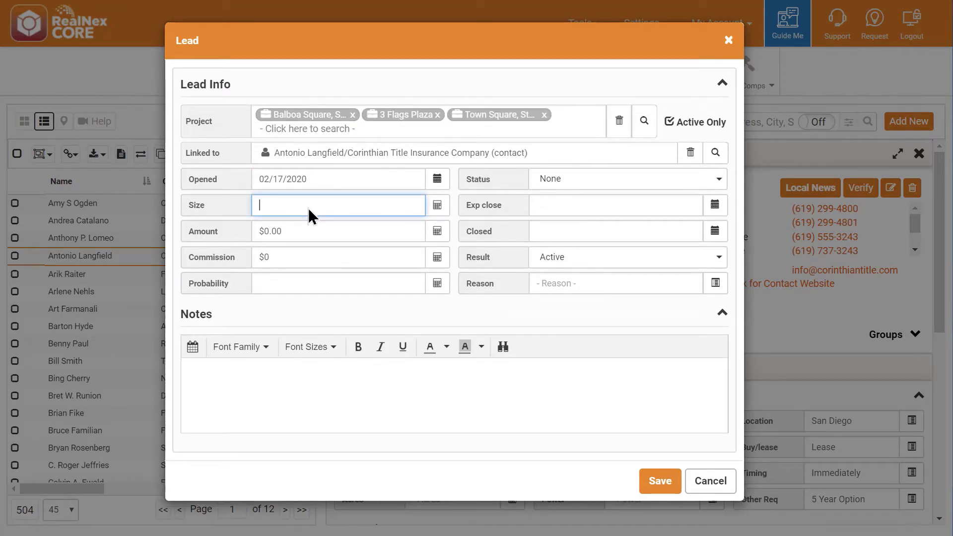
type("4,500")
key("Tab")
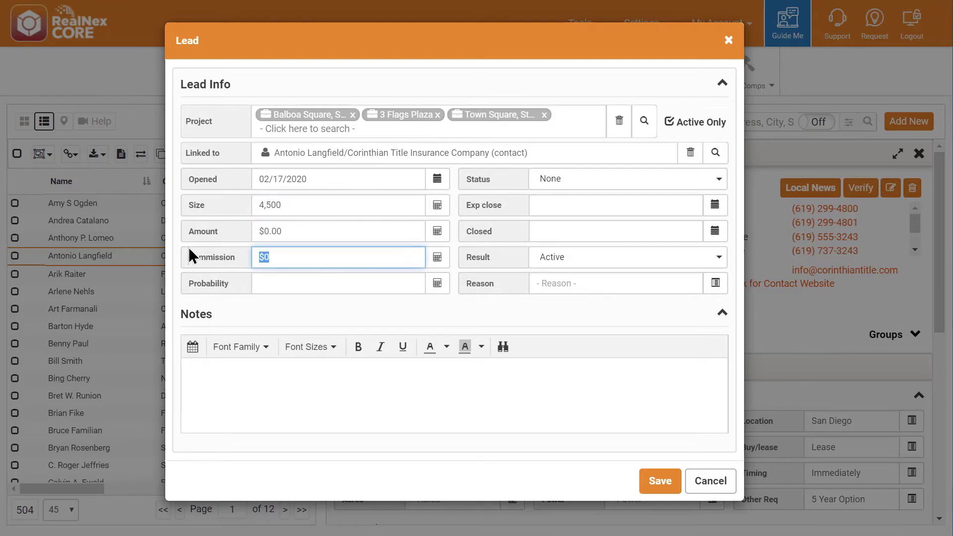
type("96000")
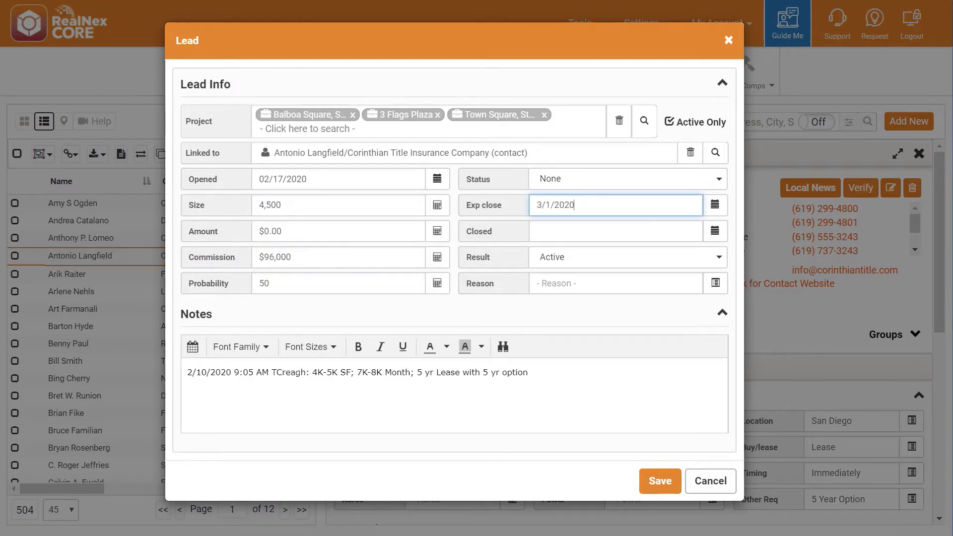
left_click(662, 481)
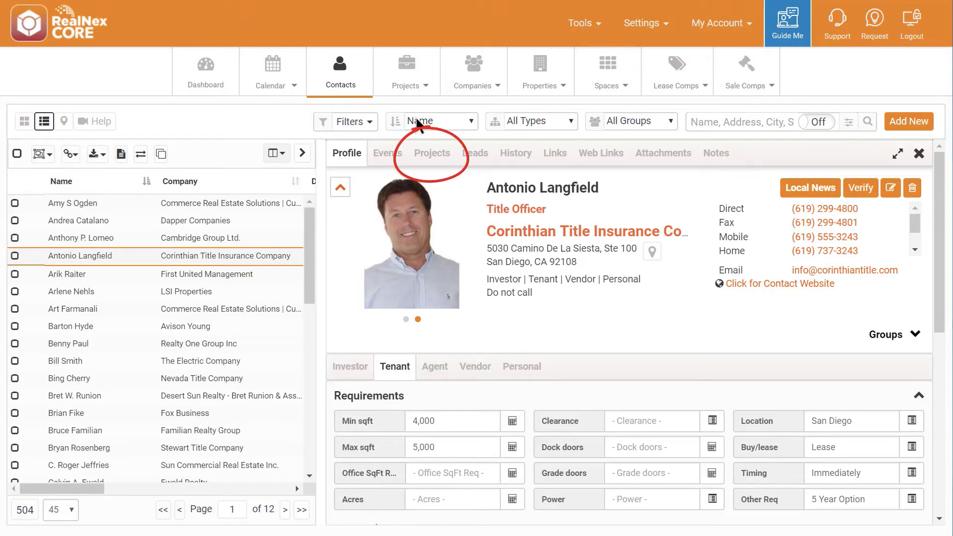
Step: In the contact's projects, set the lead result for 3 Flags Plaza to Lost
left_click(439, 154)
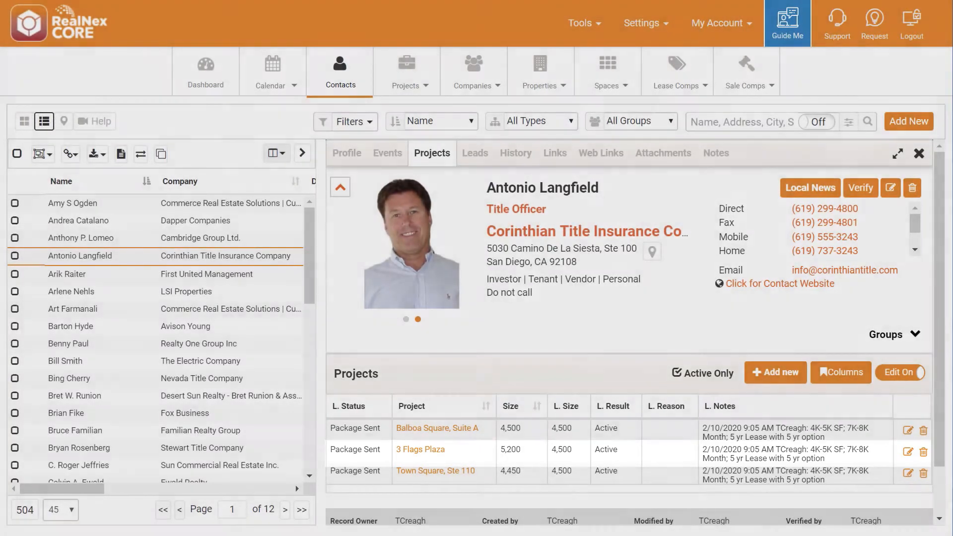
left_click(670, 455)
left_click(670, 454)
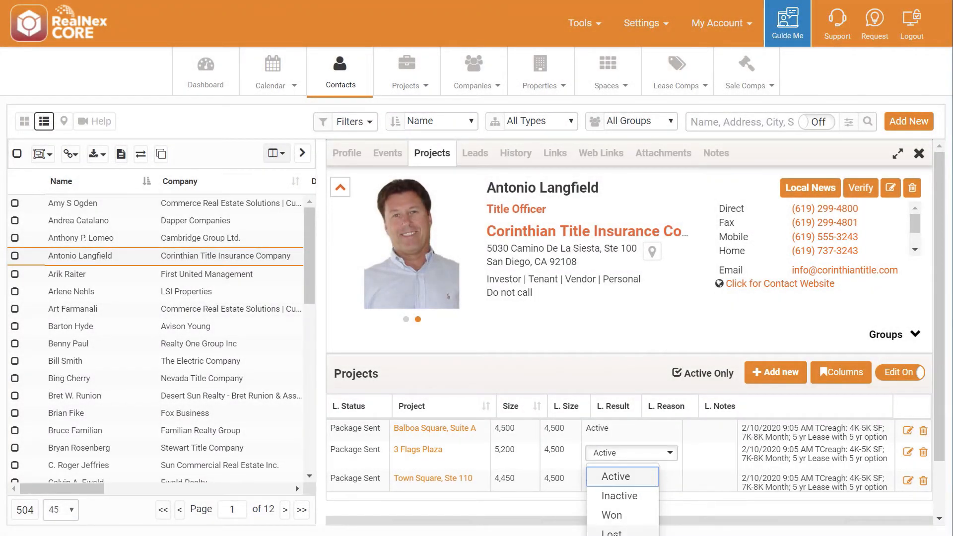
left_click(615, 533)
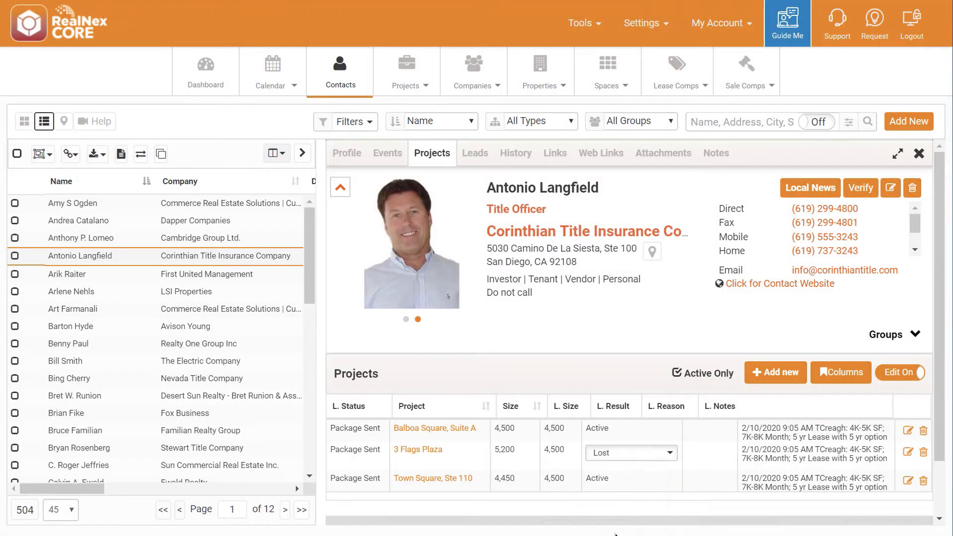
left_click(693, 459)
type("location")
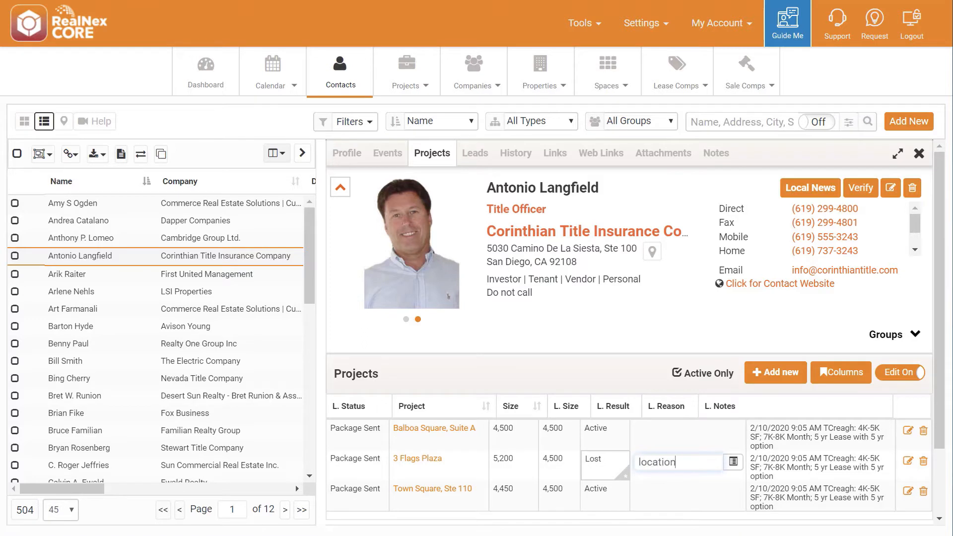
type(", layout")
key("BackSpace")
key("BackSpace")
key("BackSpace")
key("BackSpace")
key("BackSpace")
key("BackSpace")
key("BackSpace")
key("BackSpace")
key("BackSpace")
key("BackSpace")
key("BackSpace")
key("BackSpace")
key("BackSpace")
key("BackSpace")
key("BackSpace")
key("BackSpace")
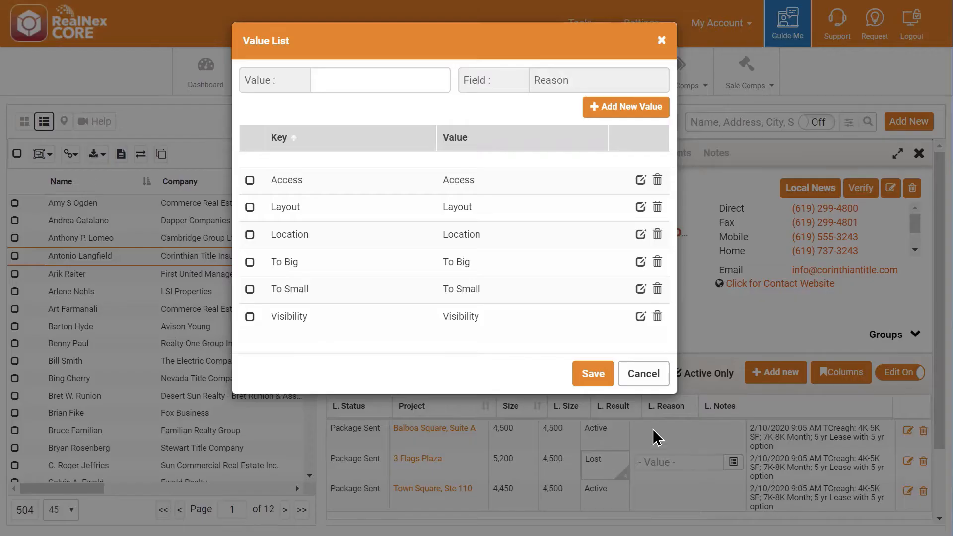
Step: Choose Location and Layout from the value list as the lead reason for 3 Flags Plaza and save
left_click(733, 462)
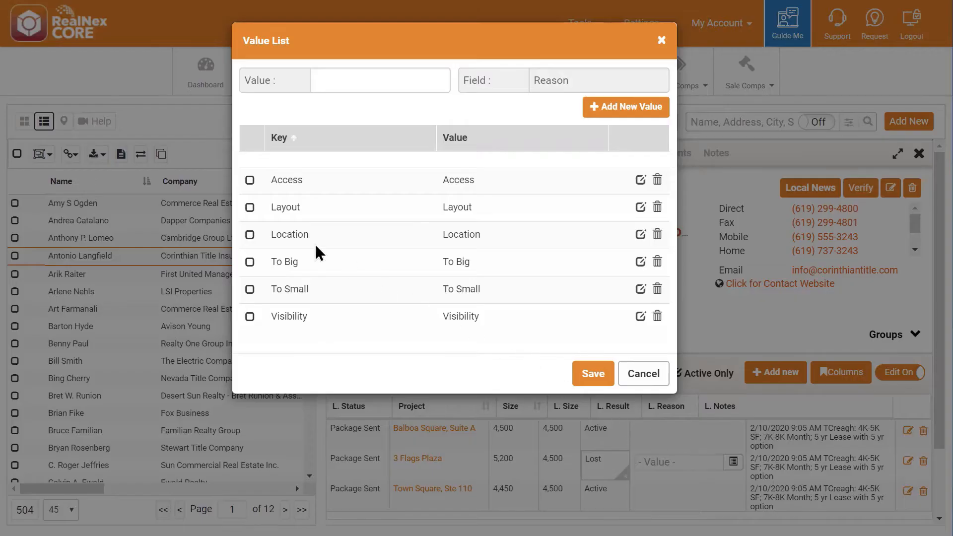
left_click(250, 234)
left_click(250, 207)
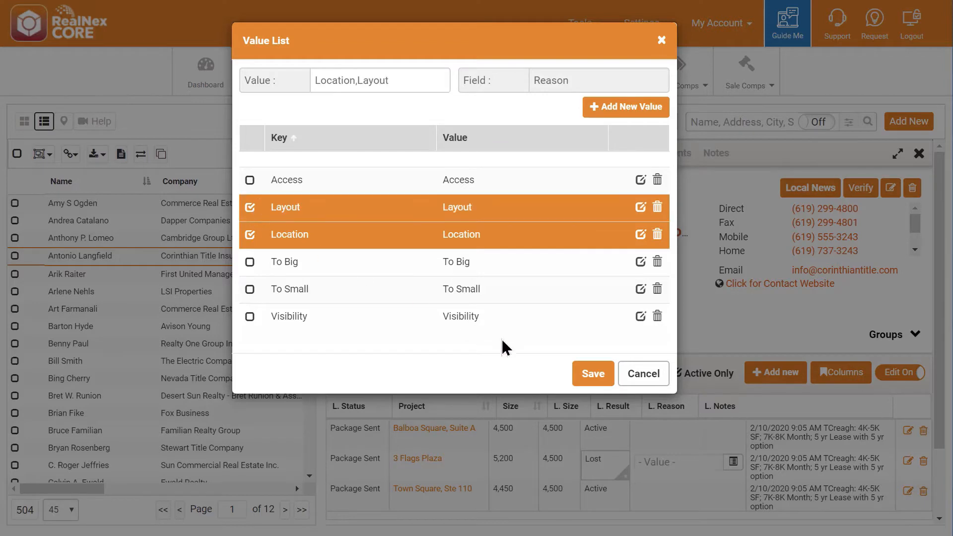
left_click(589, 372)
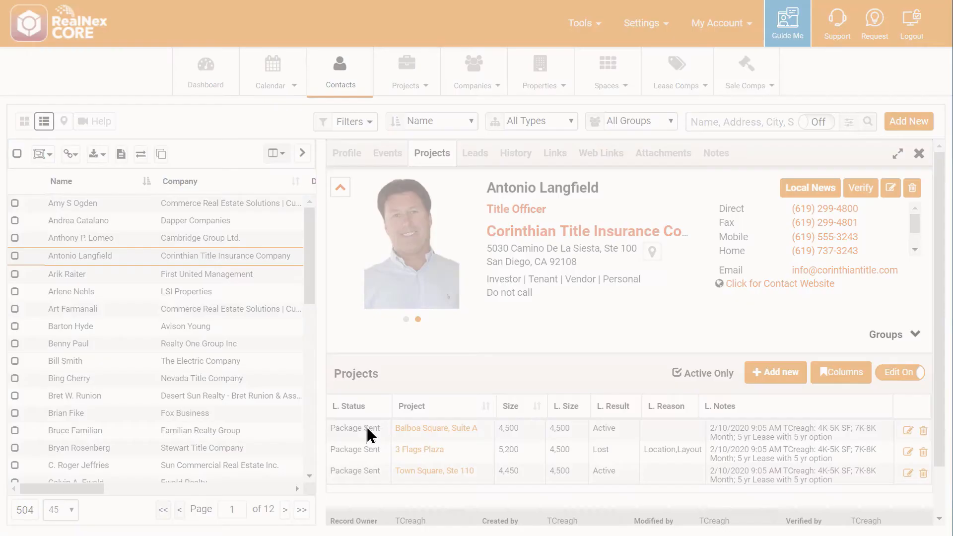
Step: Set the lead status of Balboa Square, Suite A and Town Square, Ste 110 to Tour Scheduled
left_click(387, 433)
left_click(374, 388)
left_click(373, 474)
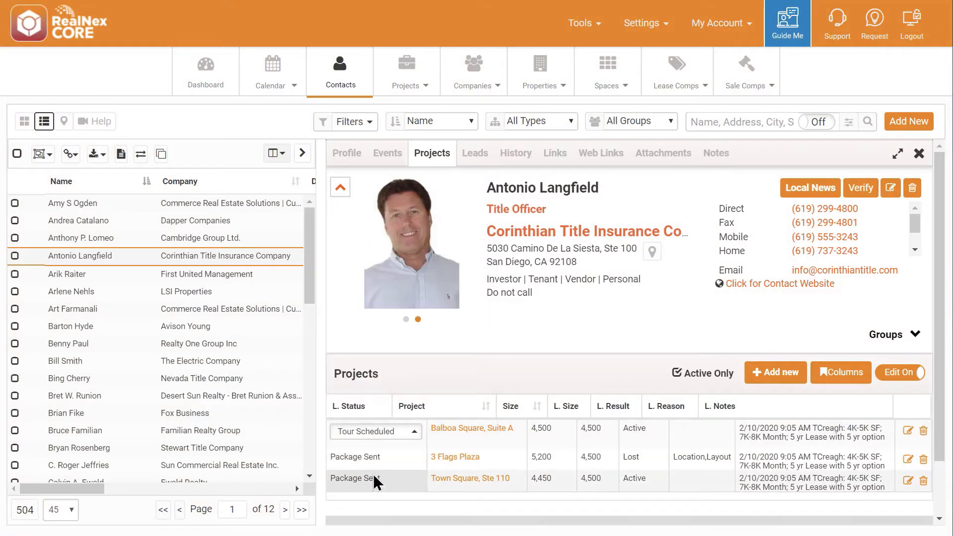
left_click(378, 489)
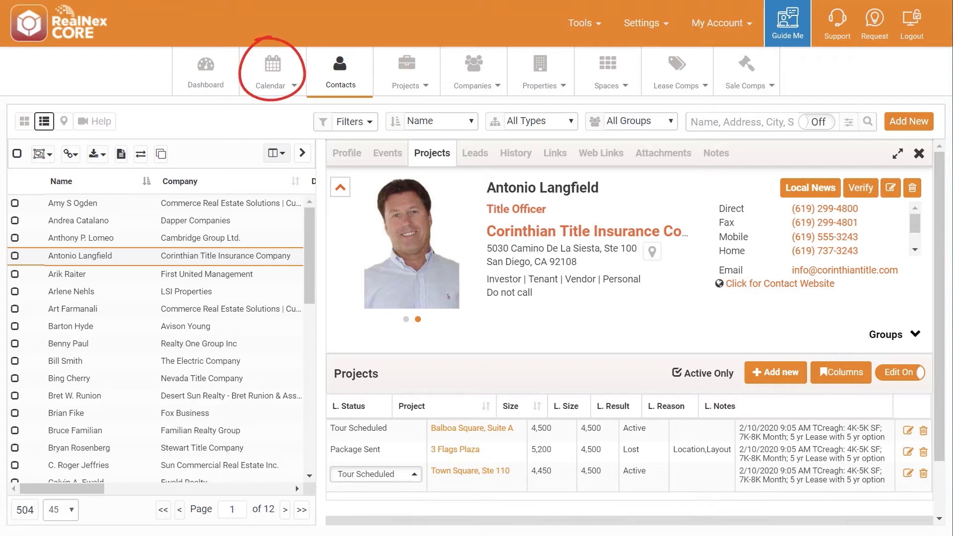
Step: Open the calendar in a new window, keeping the contact record open
left_click(280, 67)
right_click(274, 71)
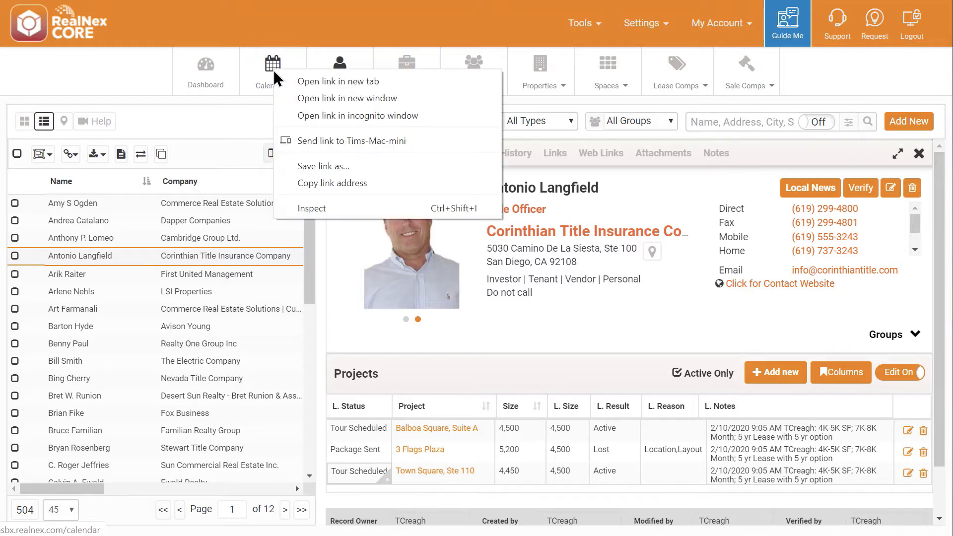
left_click(322, 98)
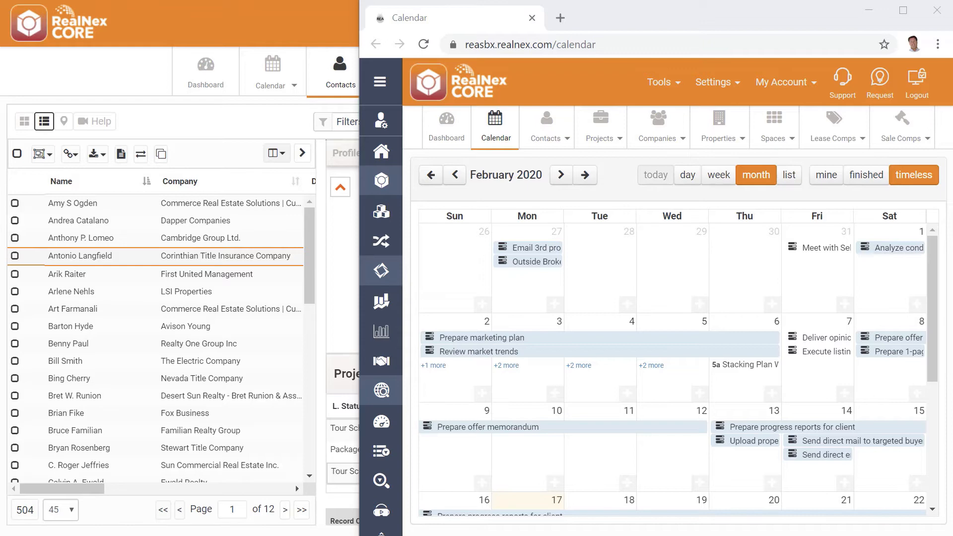
Step: Create a Tour Properties event for the contact on 02/21/2020 at 11:00 AM, linked to Balboa Square, Suite A and Town Square, Ste 110
left_click(115, 258)
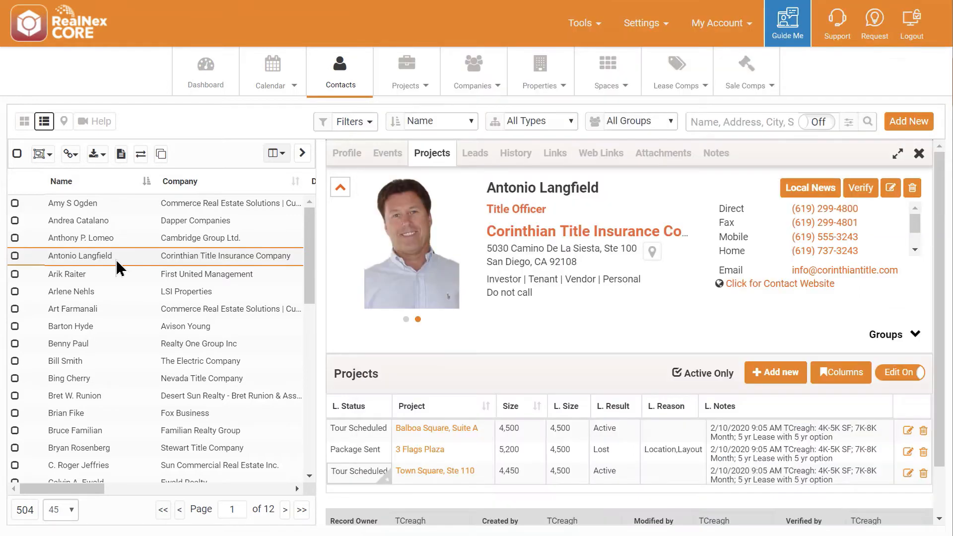
right_click(117, 264)
left_click(130, 271)
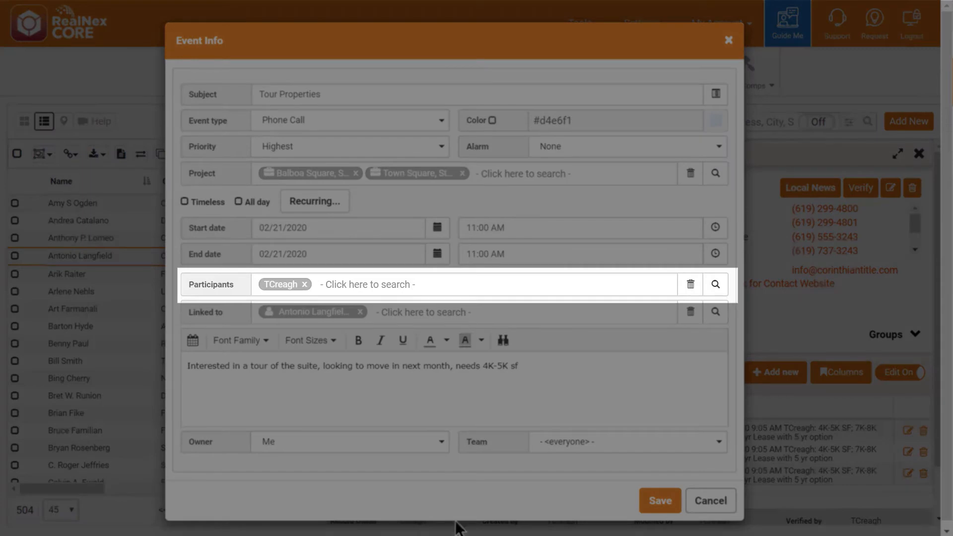
Step: Add a second user as a participant in the Tour Properties event
left_click(397, 283)
type("shr")
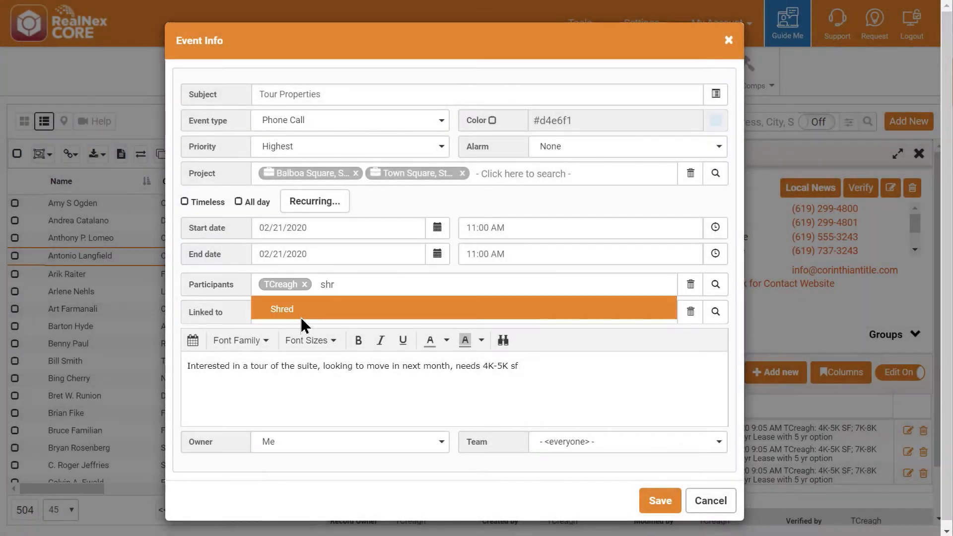
left_click(300, 317)
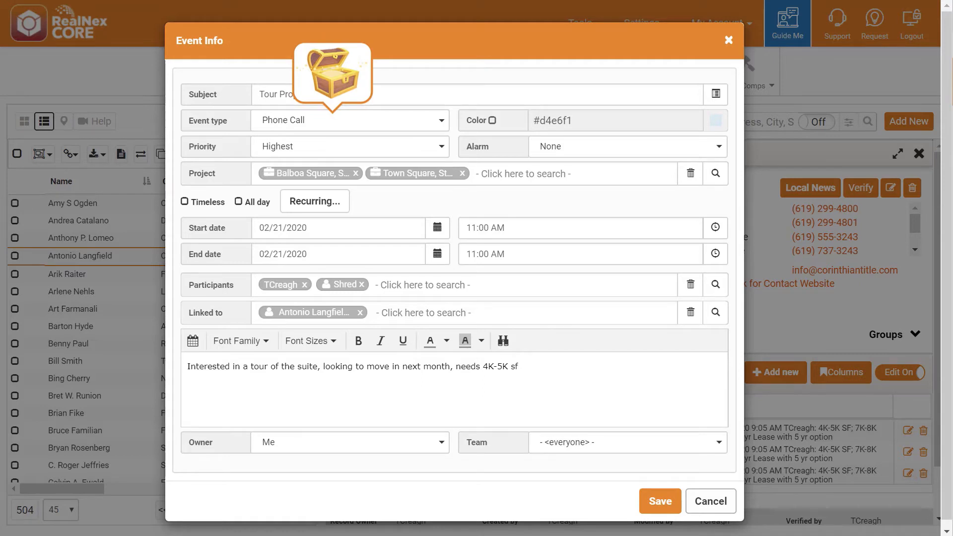
Step: Change the Tour Properties event type to Tour
left_click(444, 120)
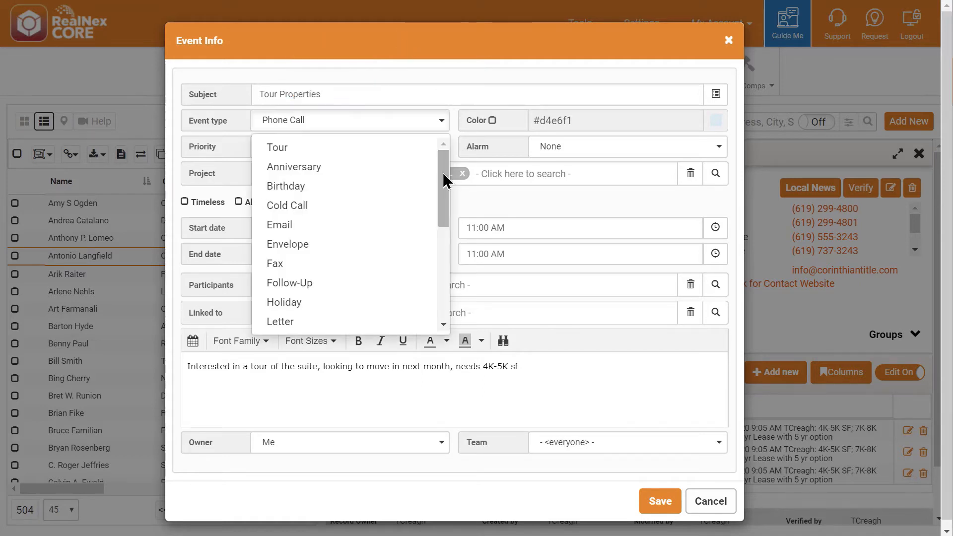
left_click_drag(444, 181, 468, 123)
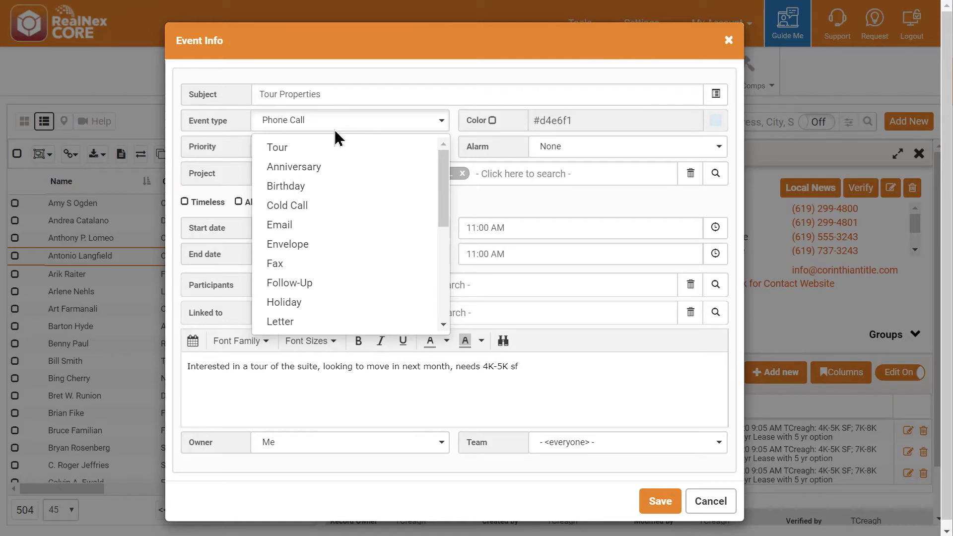
left_click(283, 147)
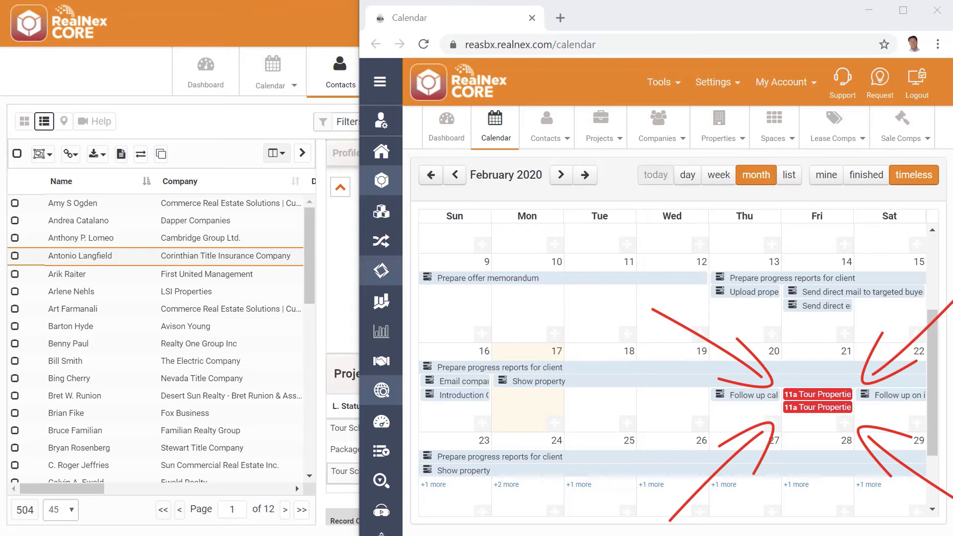
Step: Review the Event Types system table with its default durations and colors, then close it
left_click(715, 84)
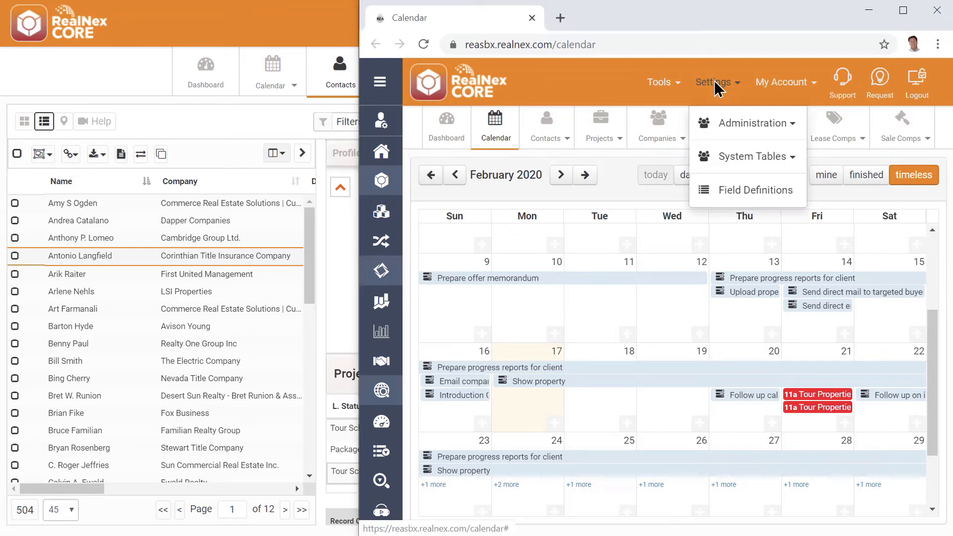
left_click(734, 156)
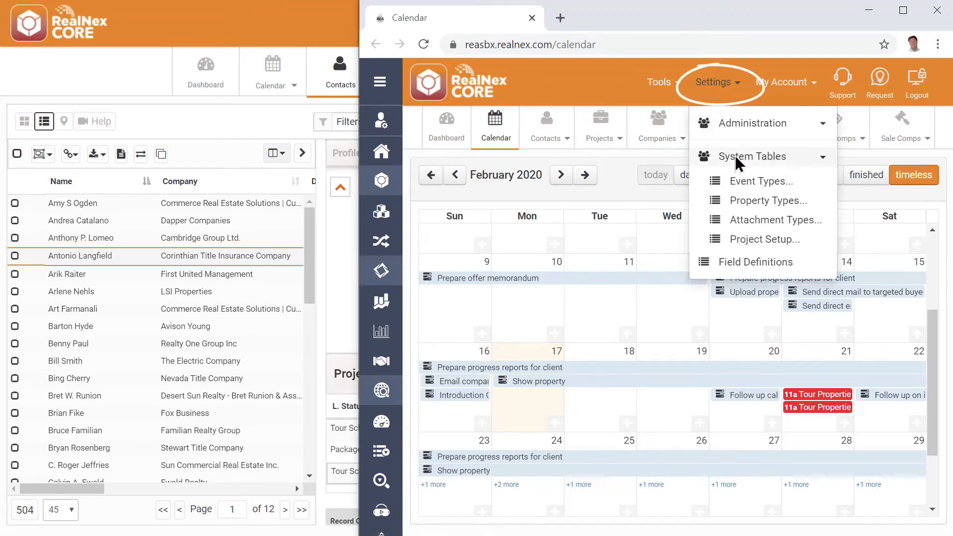
left_click(754, 183)
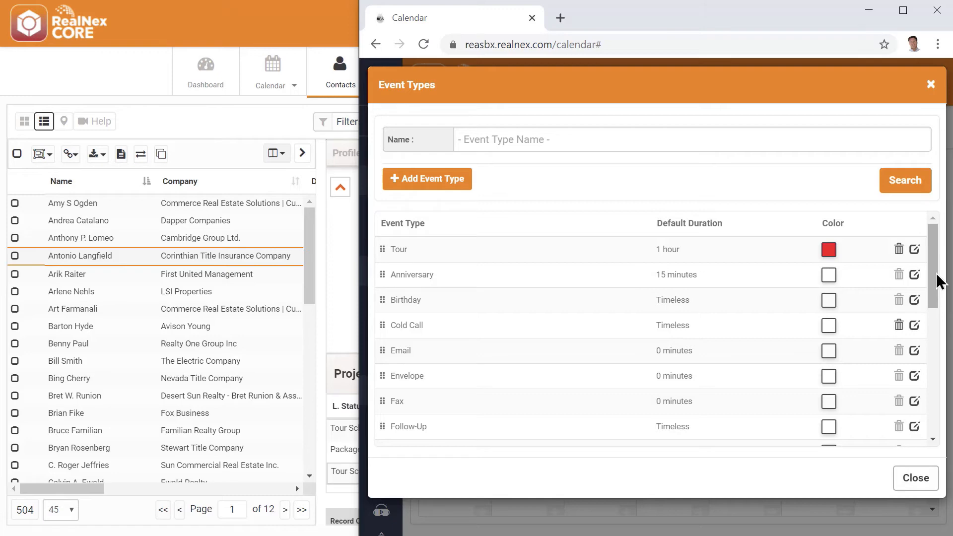
left_click(923, 480)
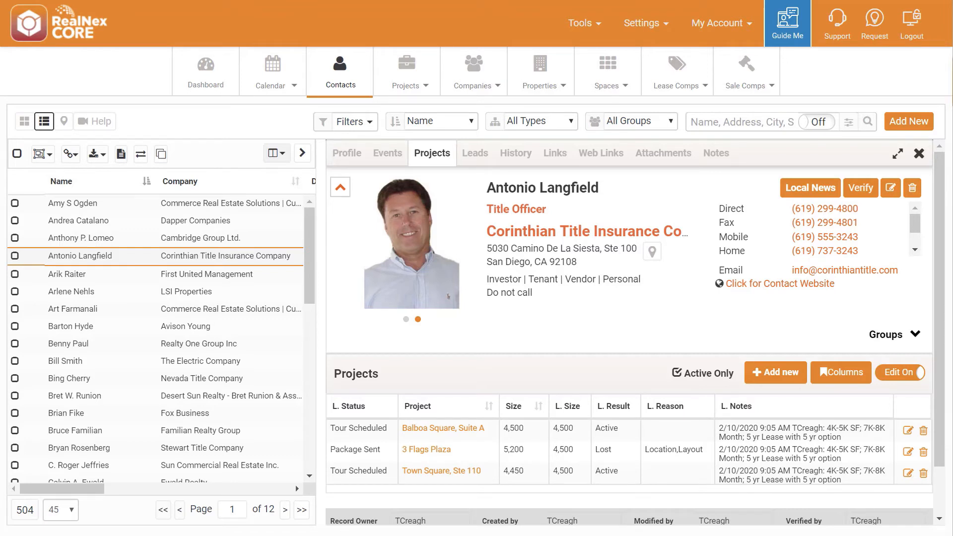
Step: Reschedule the contact's Town Square, Ste 110 and Balboa Square, Suite A tour events to 02/20/2020 at 11:00 AM from the contact record
left_click(391, 153)
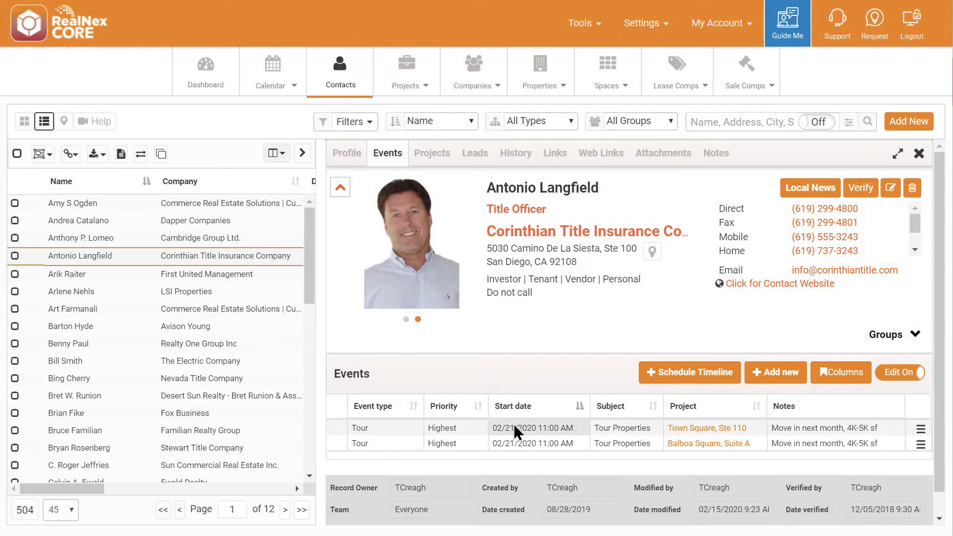
left_click(513, 423)
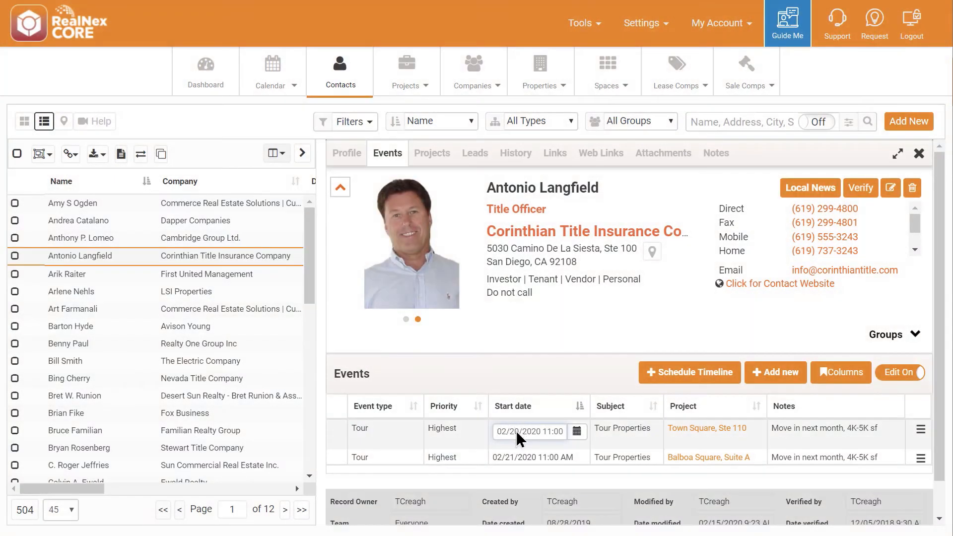
left_click(522, 454)
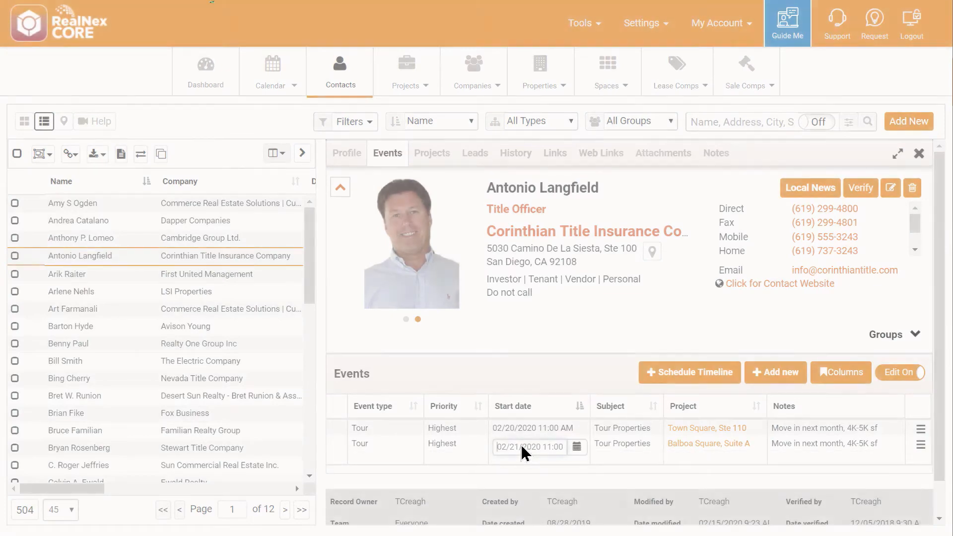
left_click(824, 447)
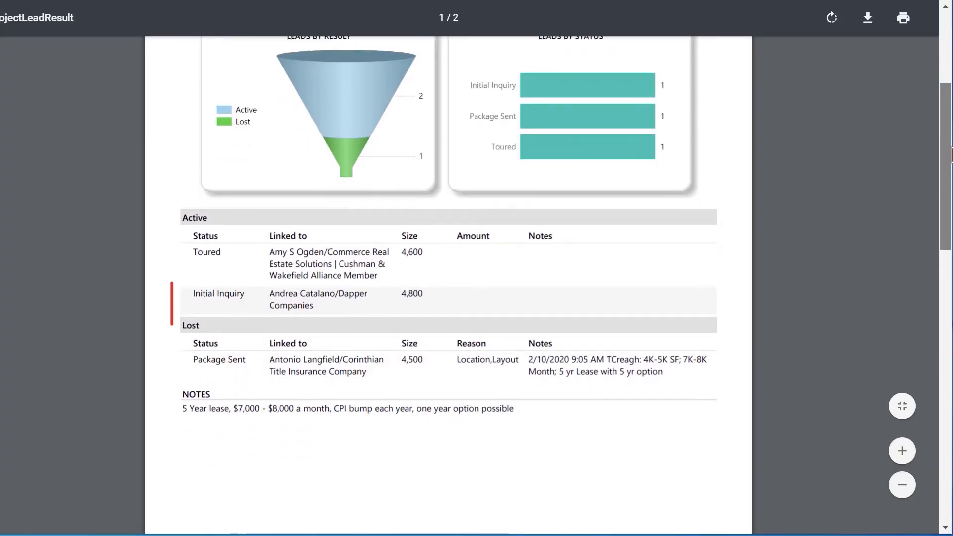
Step: Generate the project lead result report for 3 Flags Plaza and Town Square, Ste 110 and examine their leads by result and status
scroll(950, 156, "down", 1)
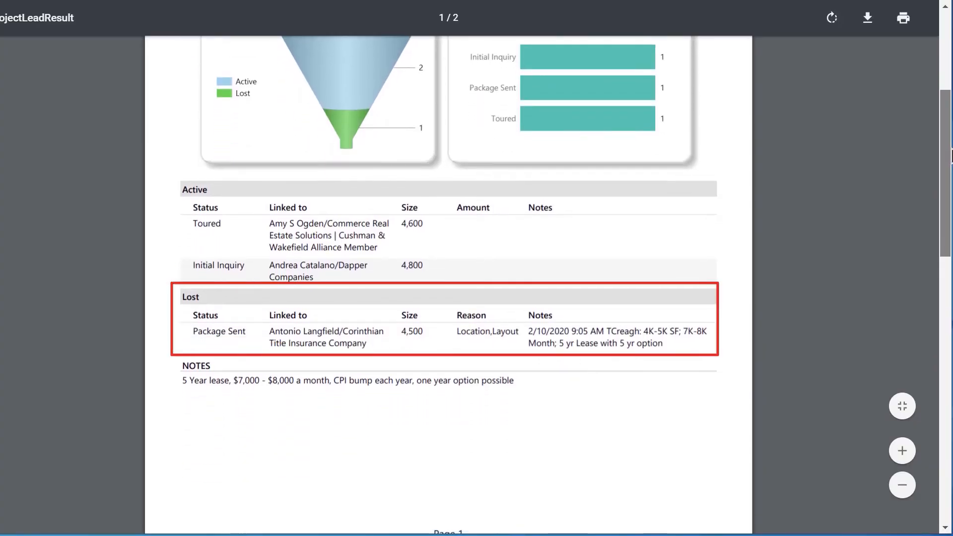
scroll(951, 155, "down", 1)
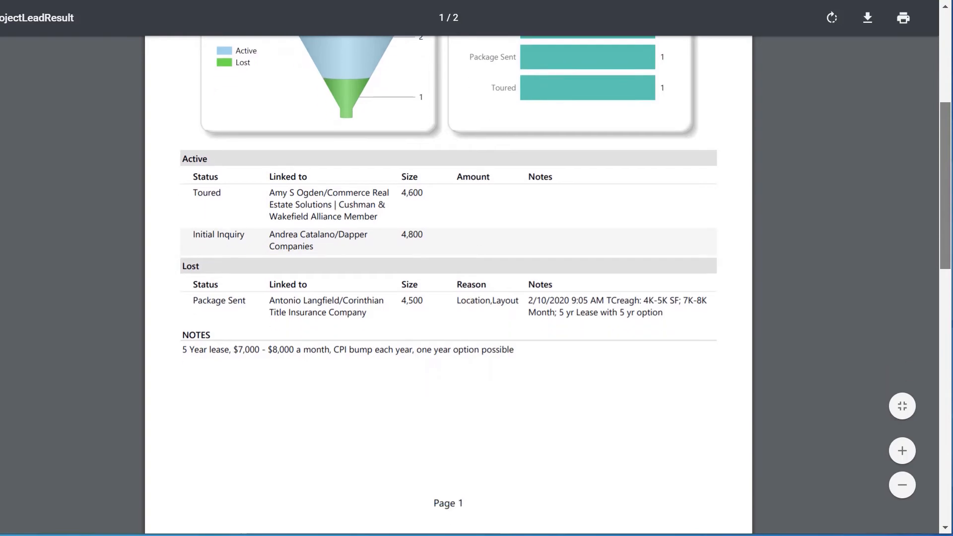
scroll(448, 285, "down", 18)
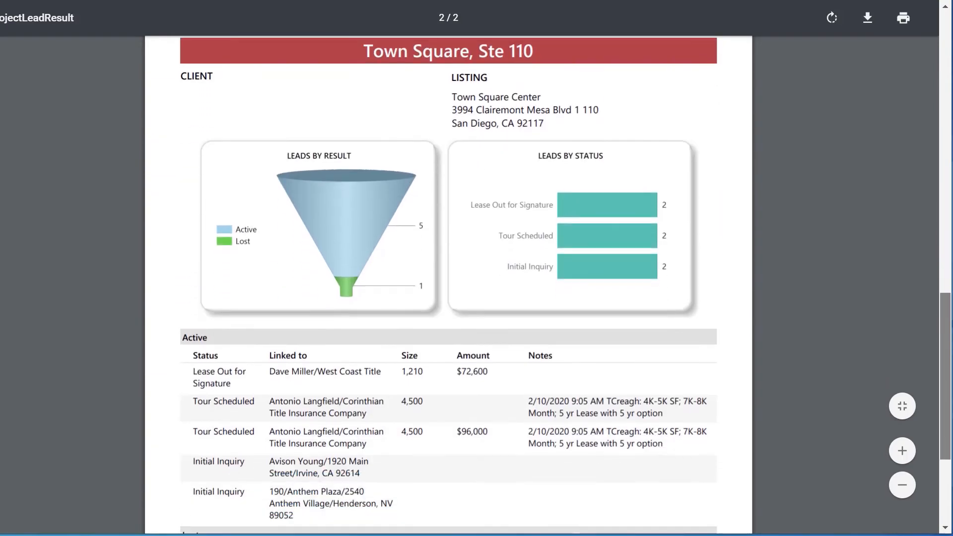
scroll(448, 285, "down", 3)
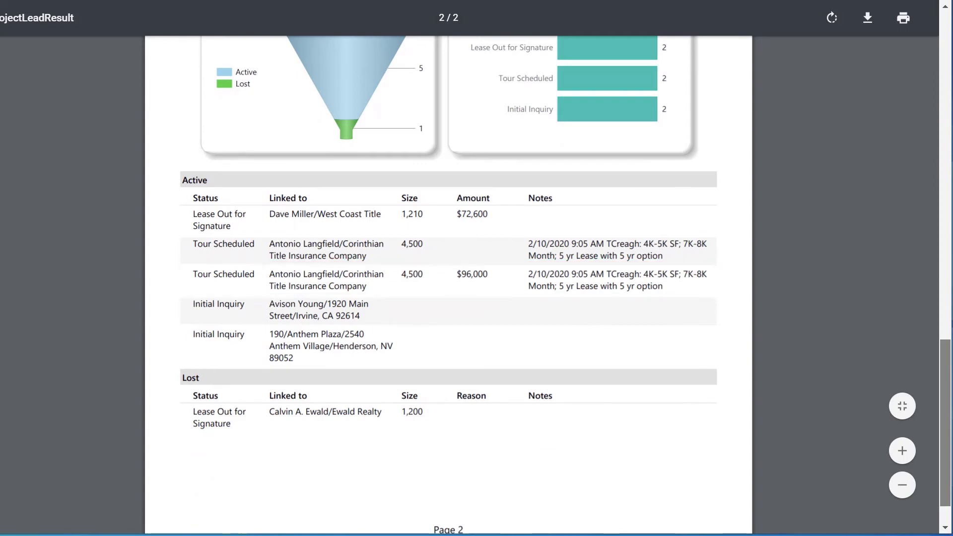
scroll(448, 285, "down", 1)
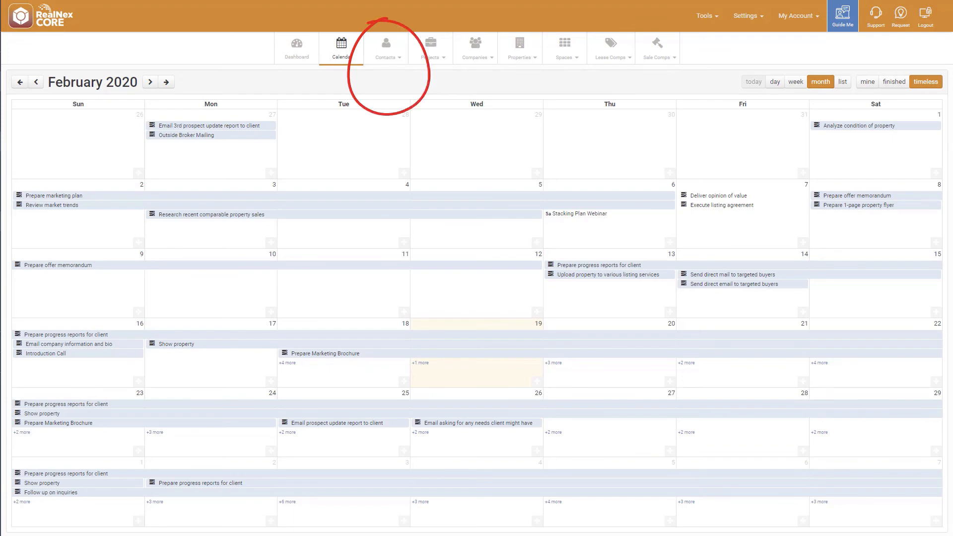
Step: Search for the contact by first name and view the projects linked to that record
left_click(399, 58)
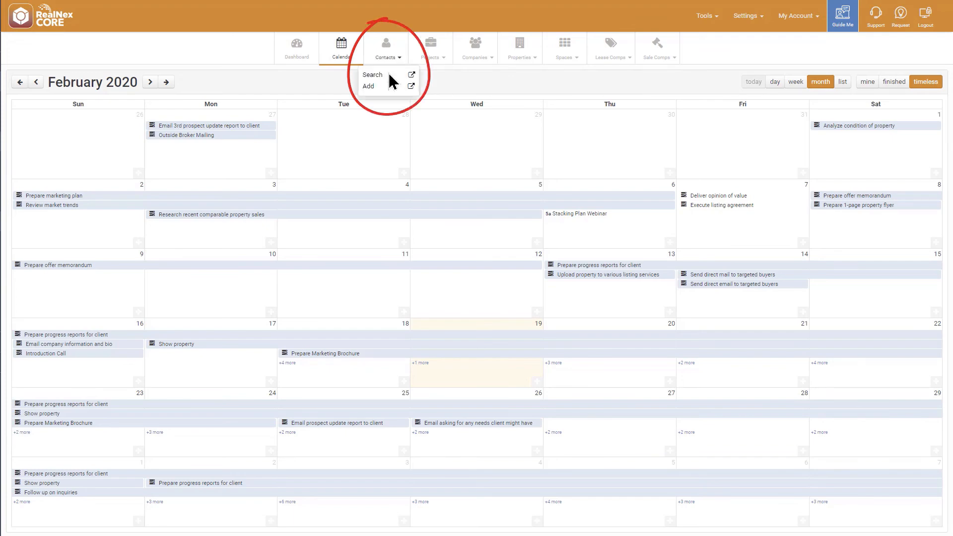
left_click(388, 73)
type("antonio")
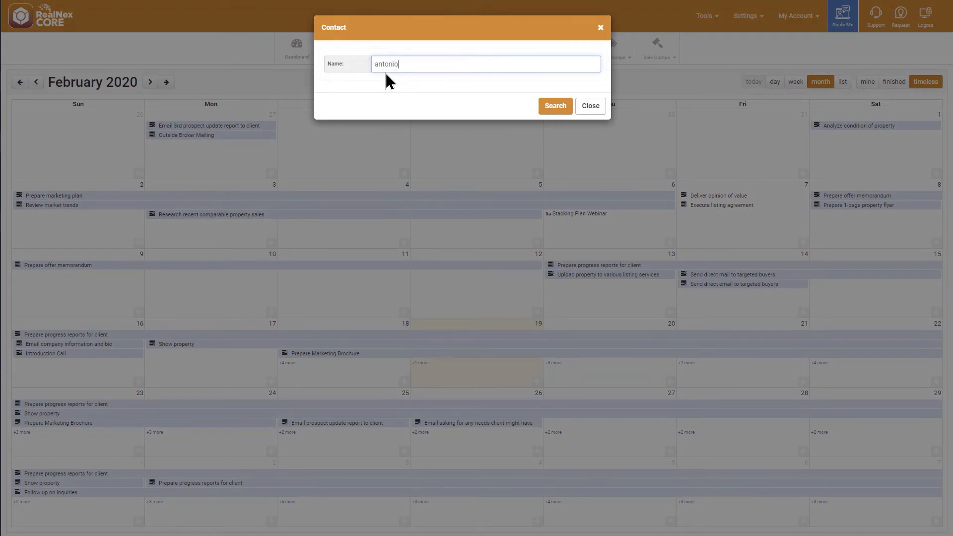
key("Return")
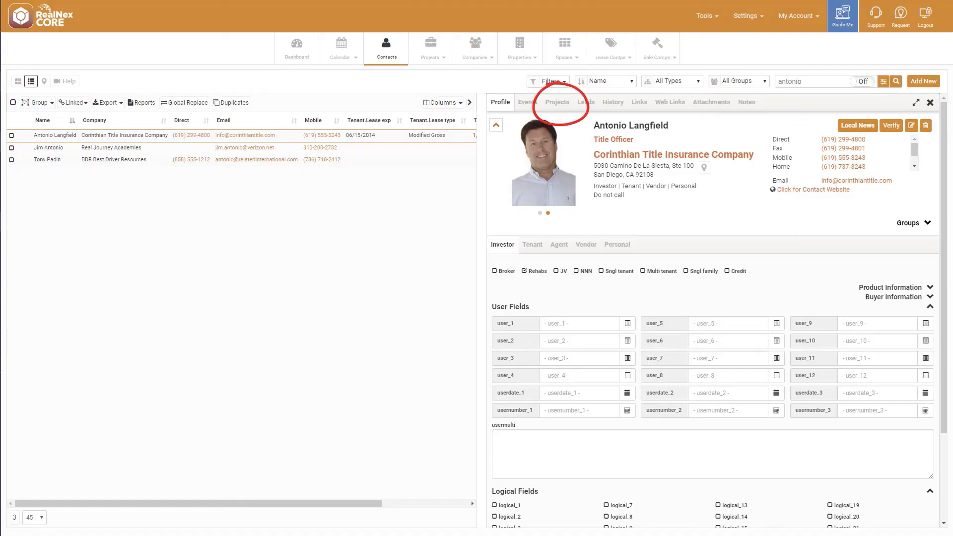
left_click(557, 102)
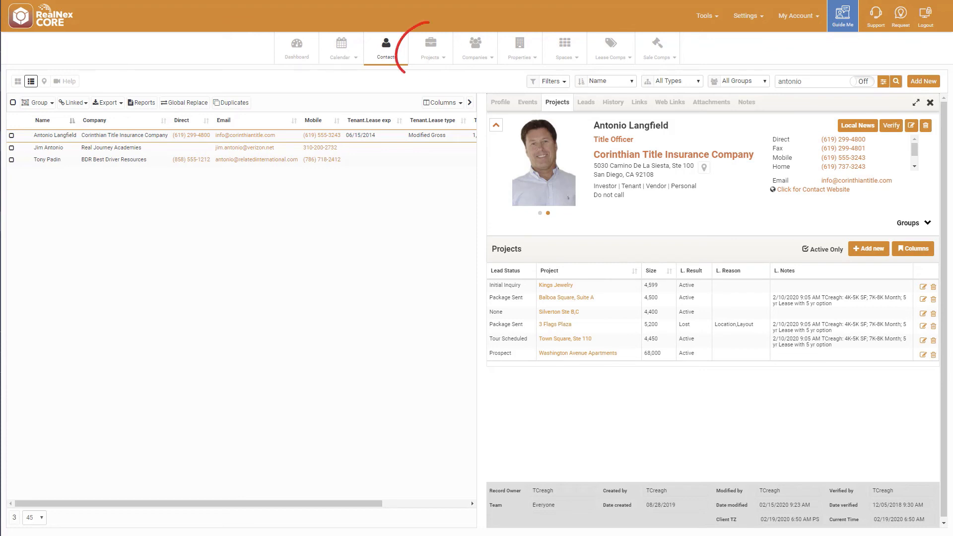
Step: Open the Town Square, Ste 110 project and view its leads
left_click(438, 47)
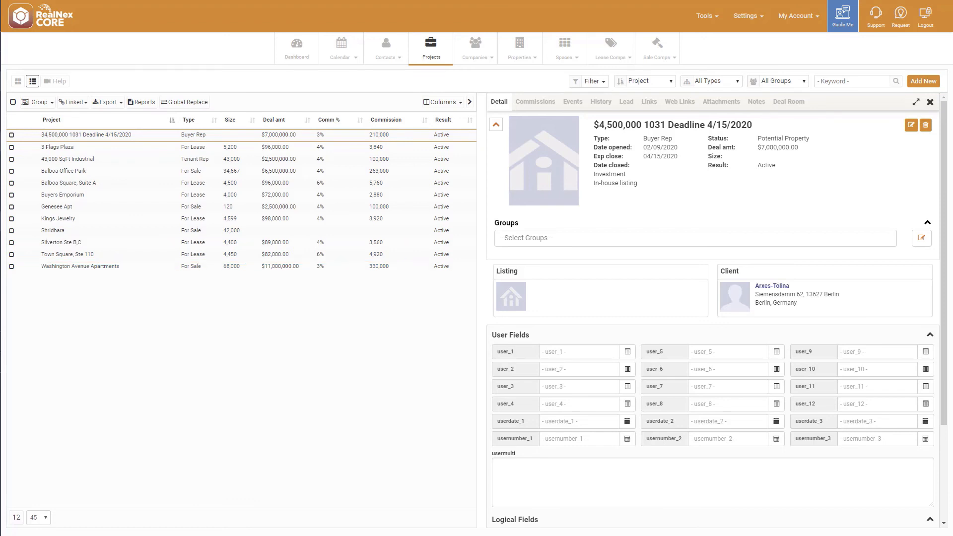
left_click(63, 254)
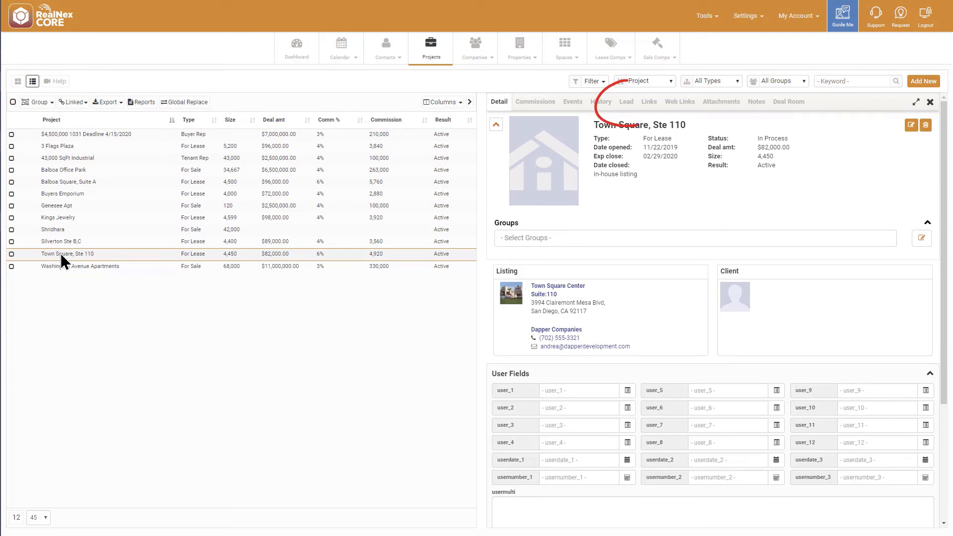
left_click(632, 100)
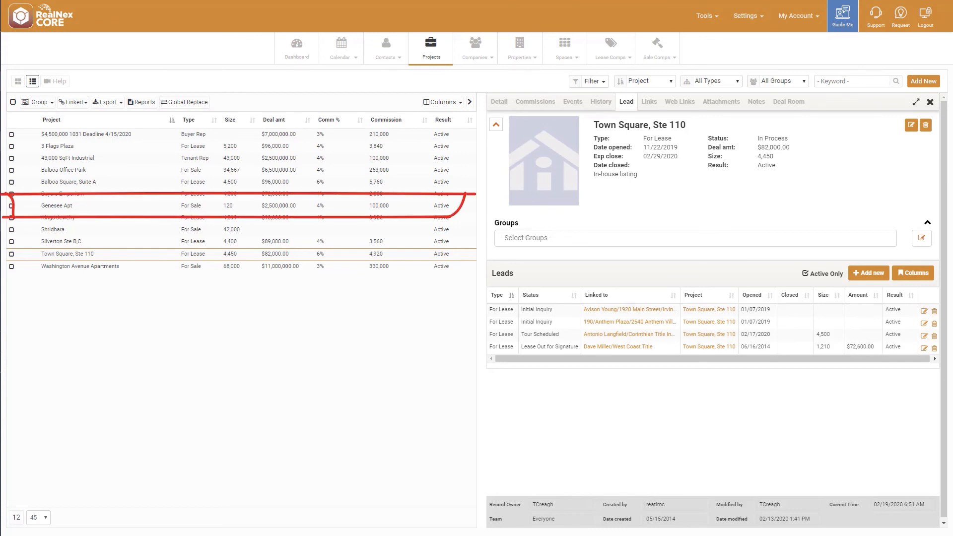
Step: Start a new lead for the Genesee Apt project and link two existing contacts to it
left_click(67, 207)
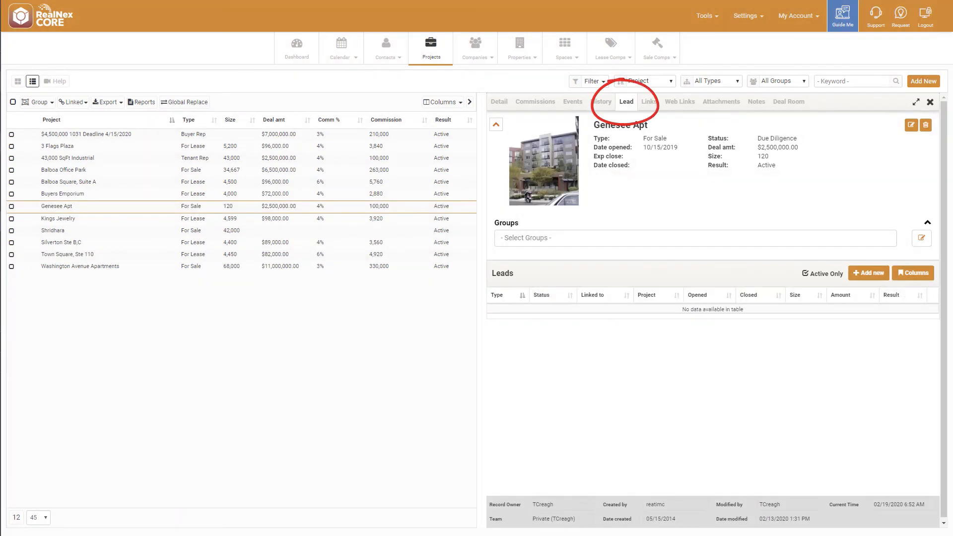
left_click(869, 272)
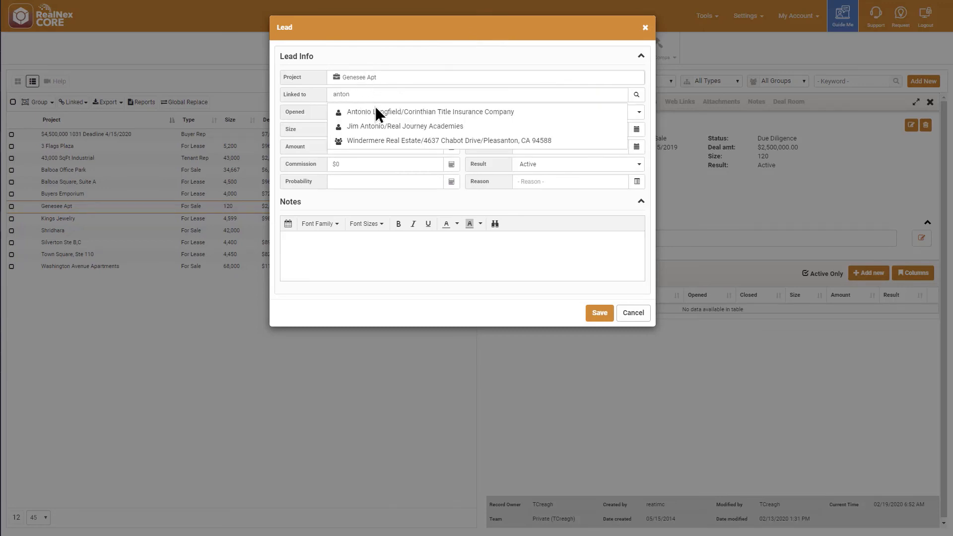
left_click(376, 113)
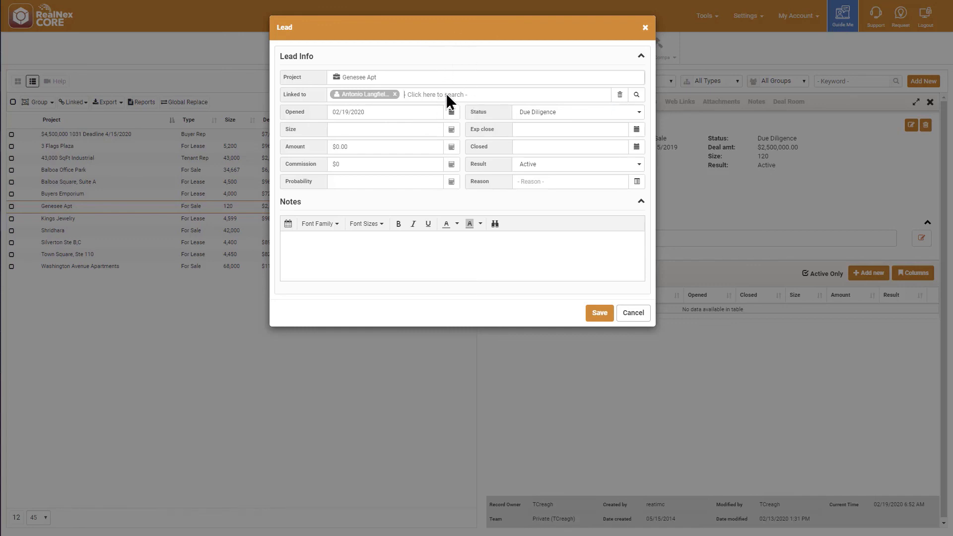
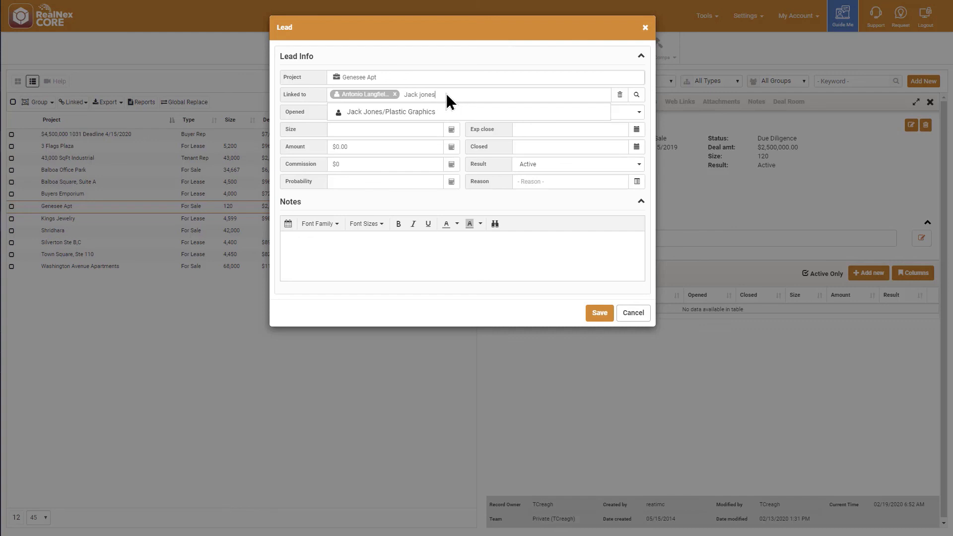
left_click(409, 116)
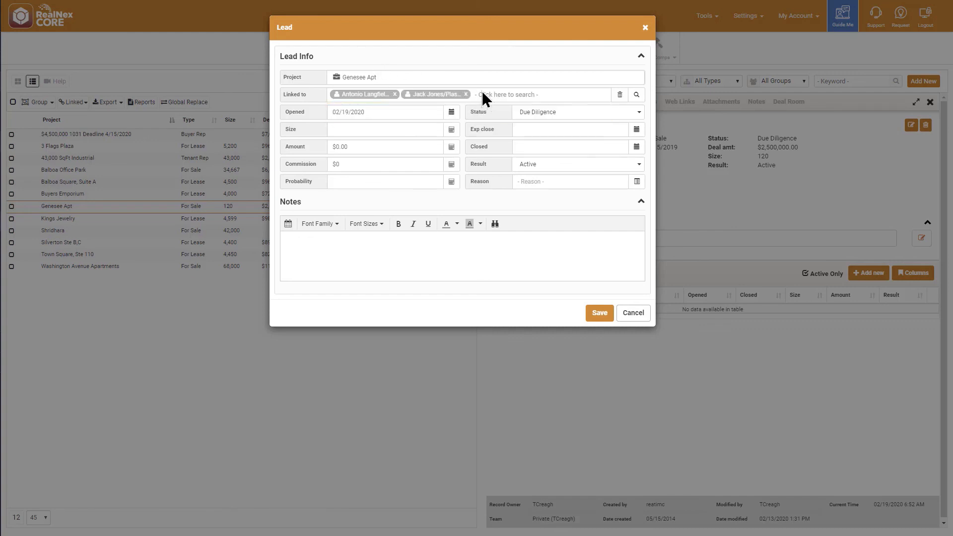
Step: Create a new contact with the third person's full name, link it to the Genesee Apt lead, and save the lead
left_click(636, 94)
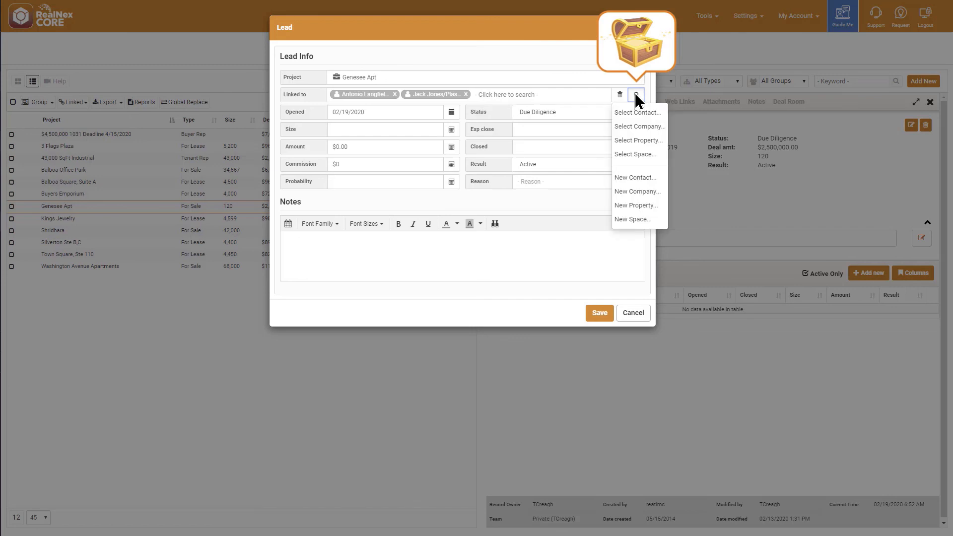
left_click(633, 178)
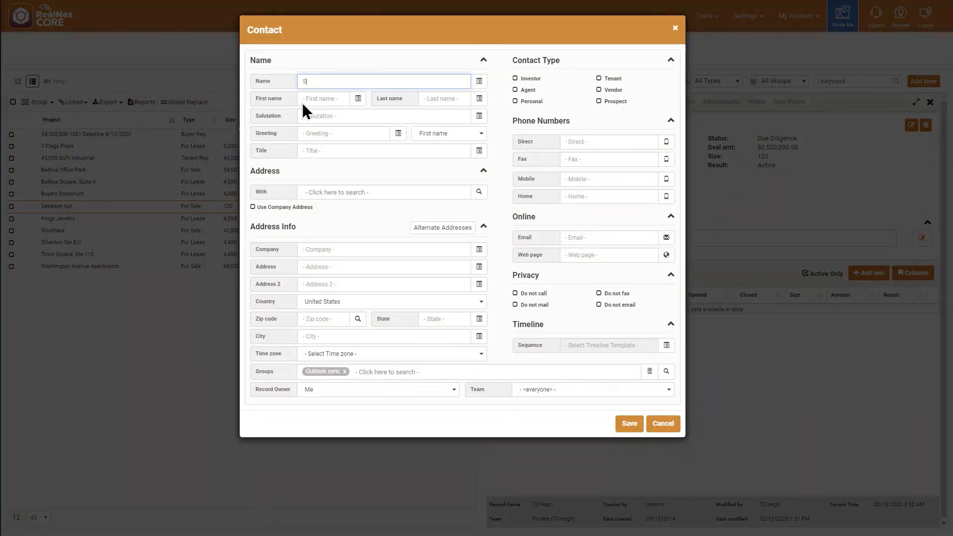
left_click(629, 423)
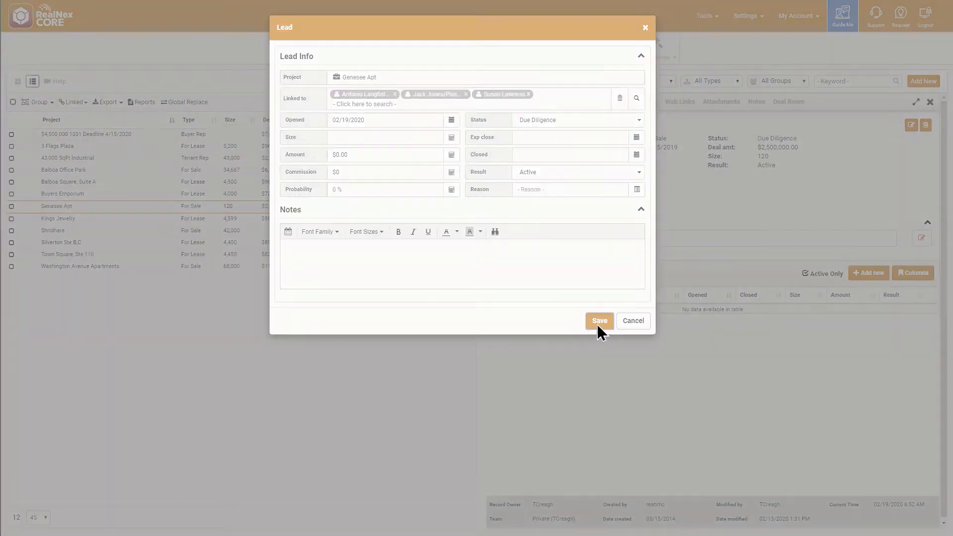
left_click(599, 322)
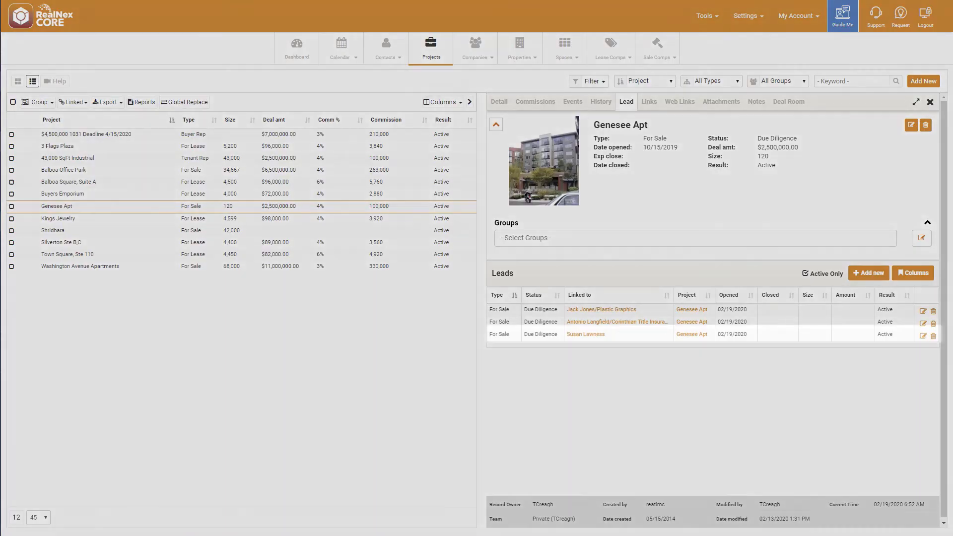